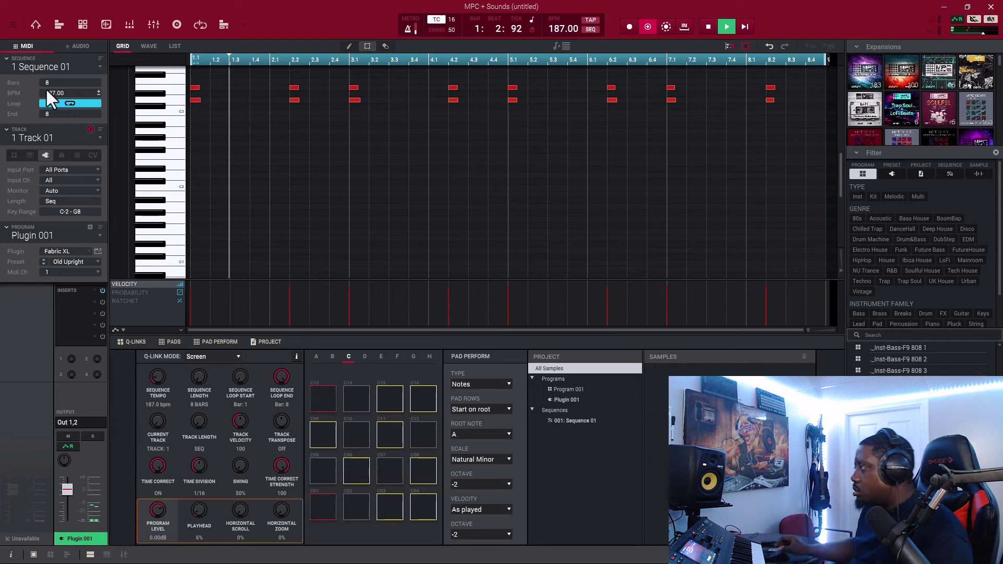
- Duplicate the three-note chord at 4.2, move the copy to 4.3, and raise the copy's middle note one semitone
scroll(438, 156, up, 2)
scroll(437, 156, up, 3)
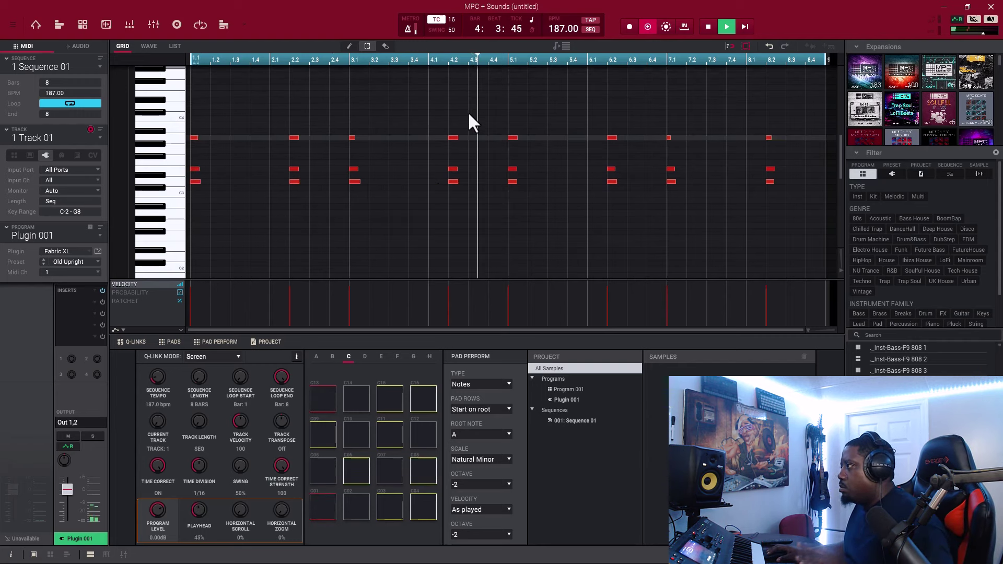
drag(468, 111, 439, 212)
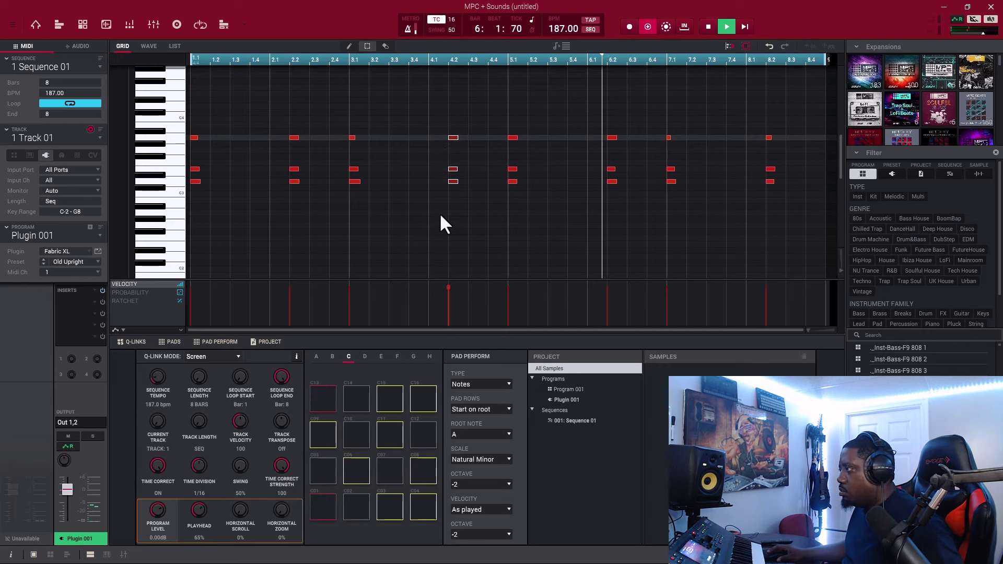
key(ctrl+d)
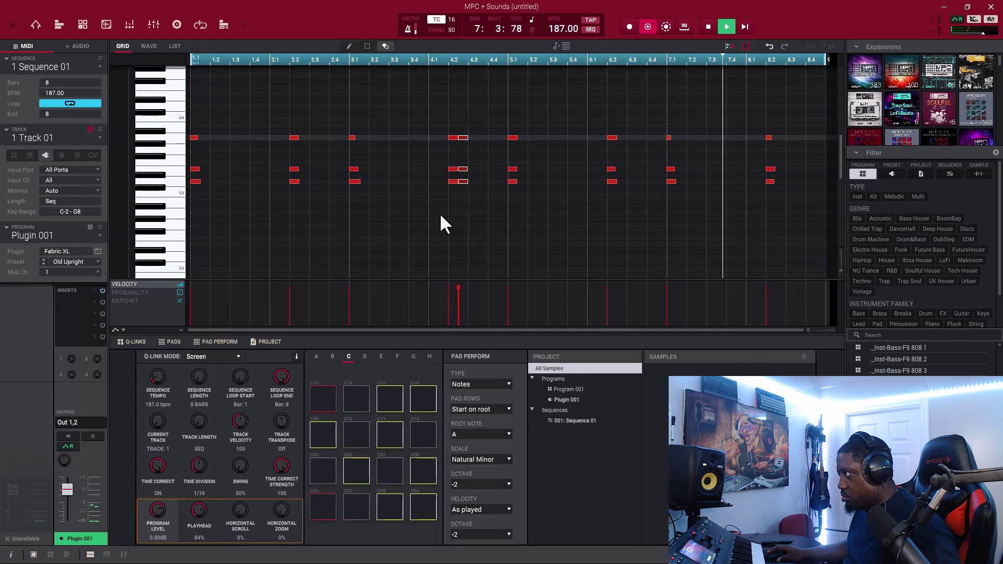
key(Right)
key(Right)
key(Right)
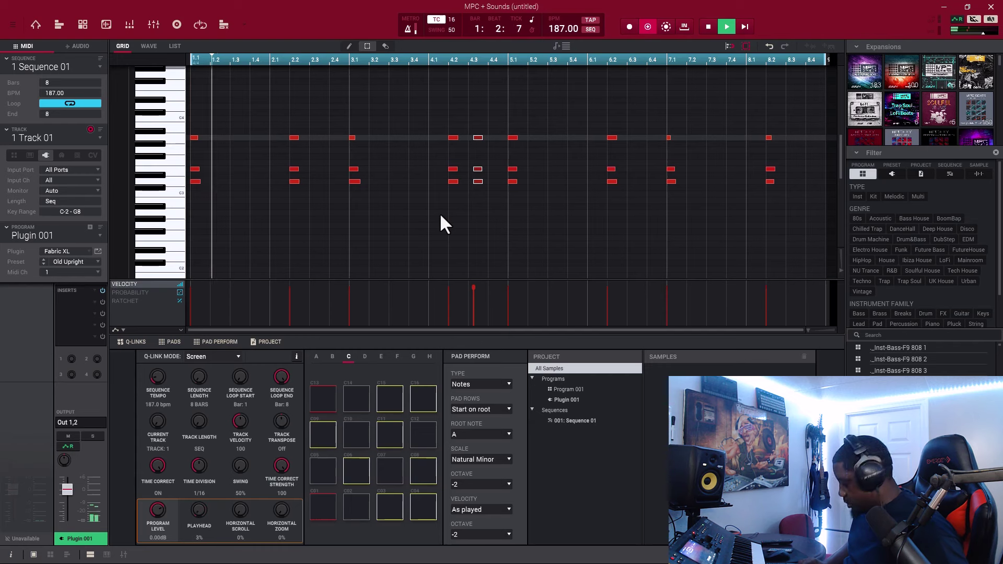
key(Left)
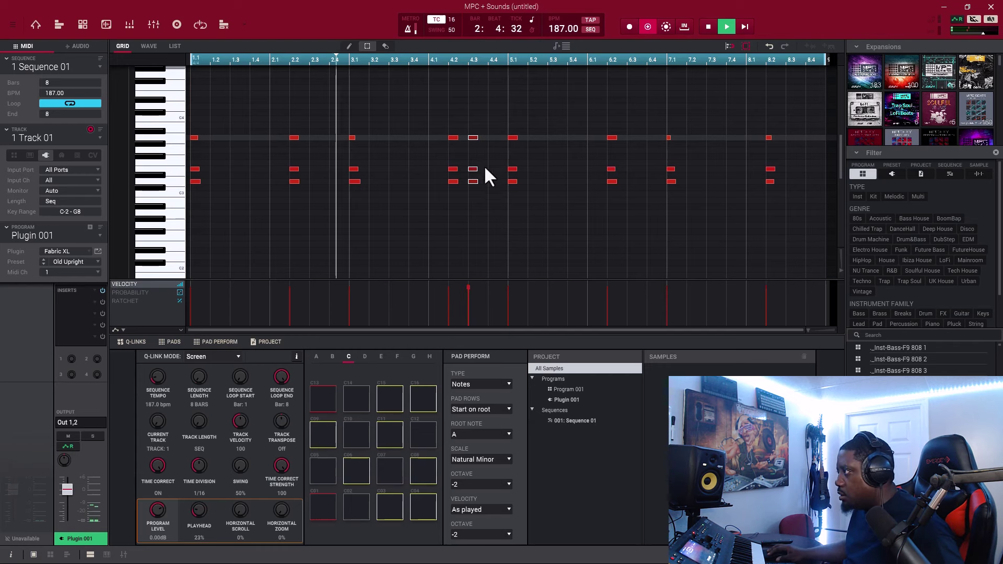
click(471, 170)
key(Up)
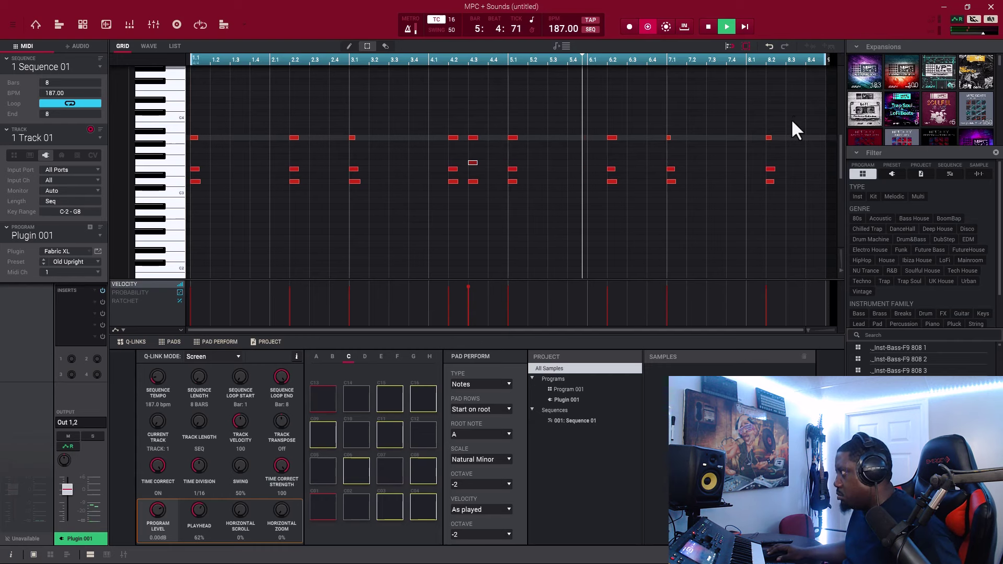
- Duplicate the three-note chord at 8.2, move the copy to 8.3, and raise the copy's middle note one semitone
drag(792, 116, 763, 186)
key(e)
key(ctrl+d)
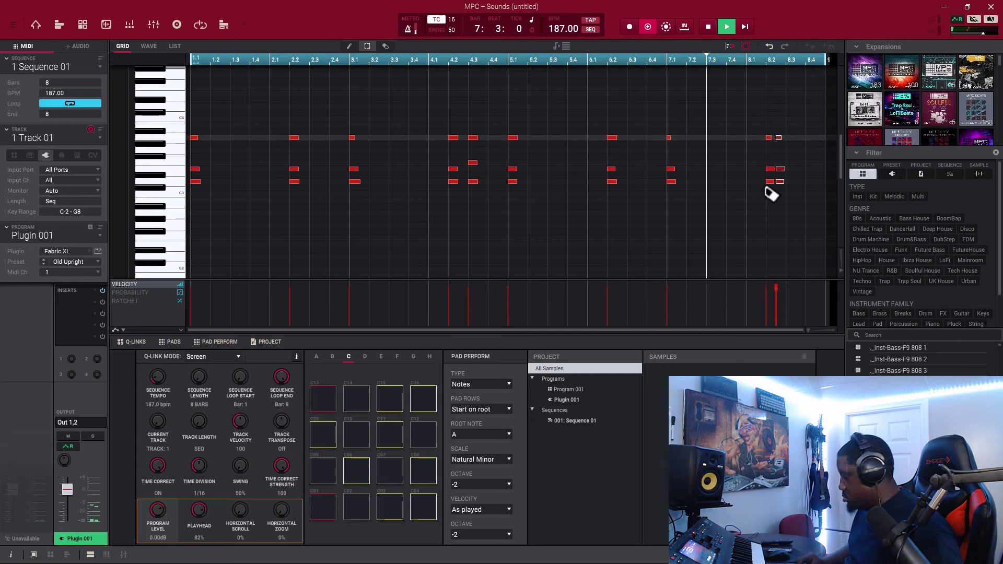
key(Right)
key(Right)
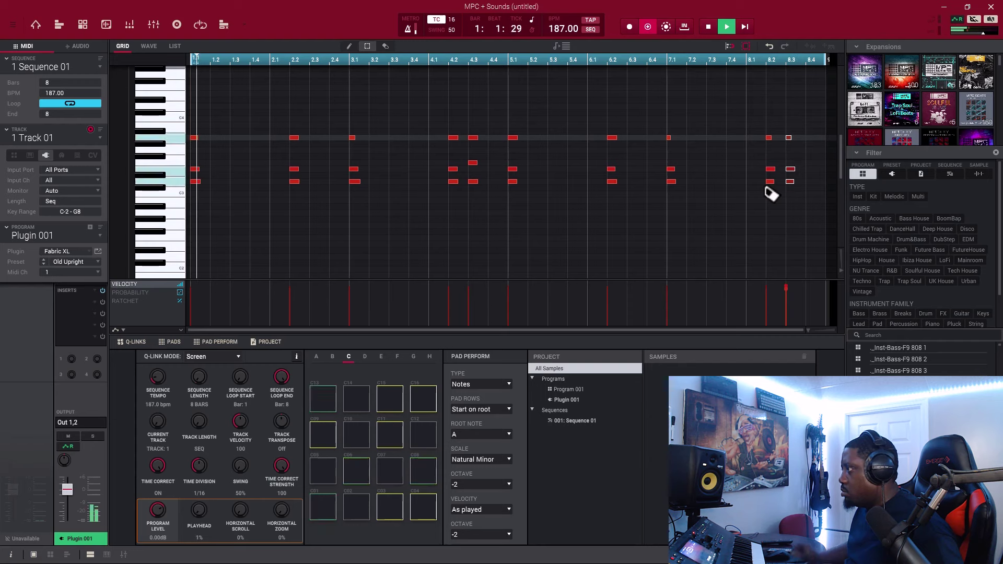
click(797, 165)
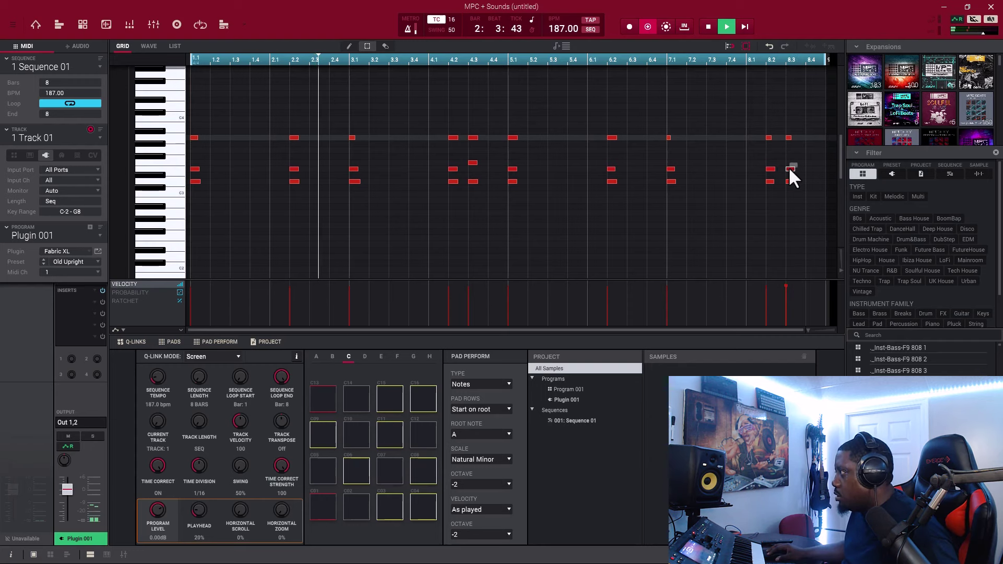
key(Up)
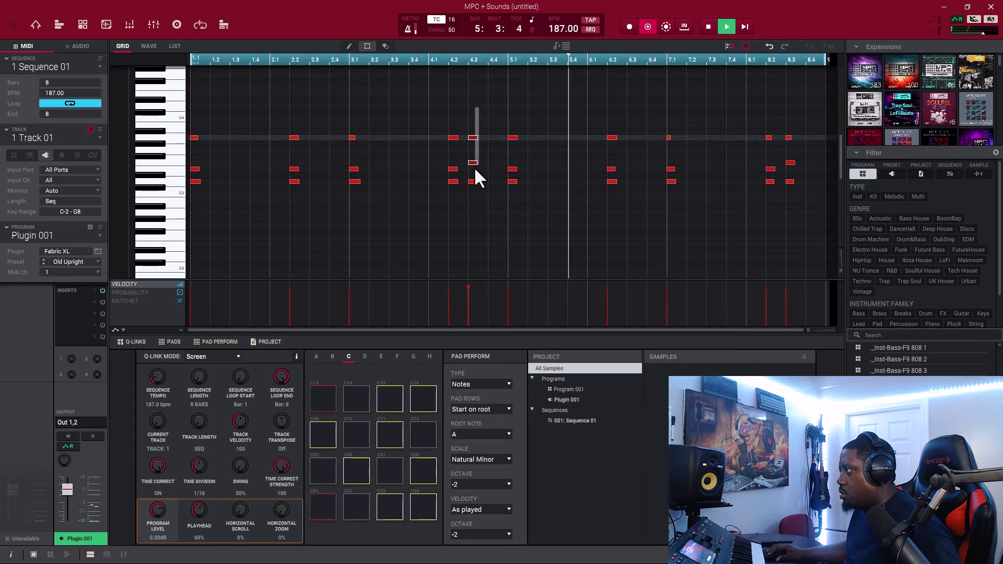
- Move the copied three-note chord in bar 4 later so it starts at 4.4
drag(474, 167, 475, 198)
key(Right)
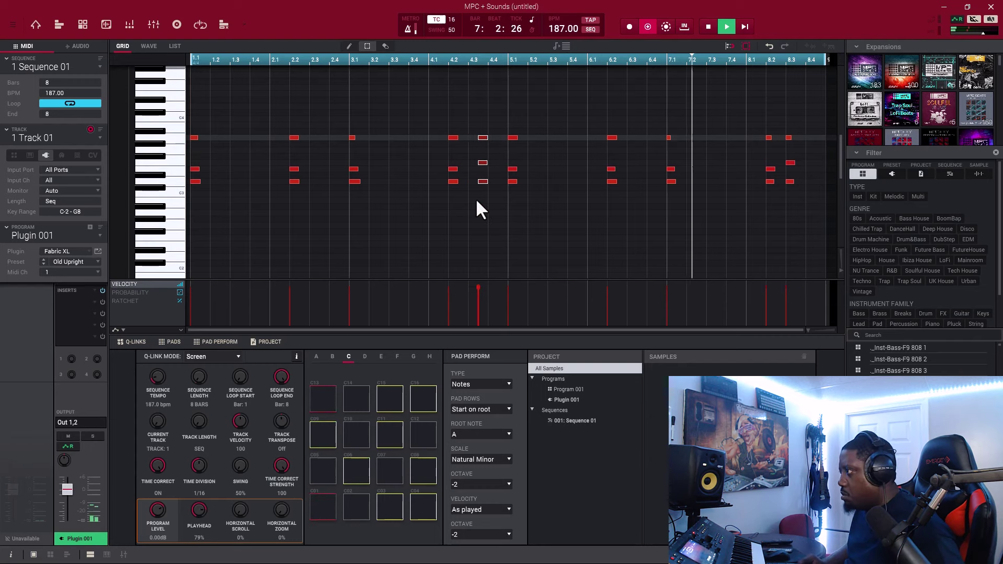
key(Right)
key(Right)
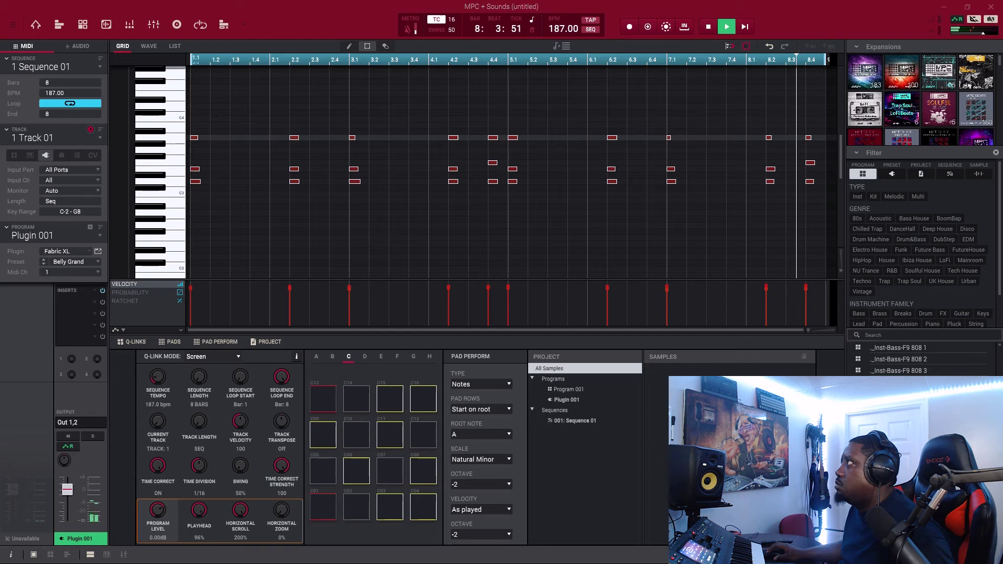
- Reposition the Fabric XL plugin window with the Belly Grand preset and close it
drag(438, 25, 371, 186)
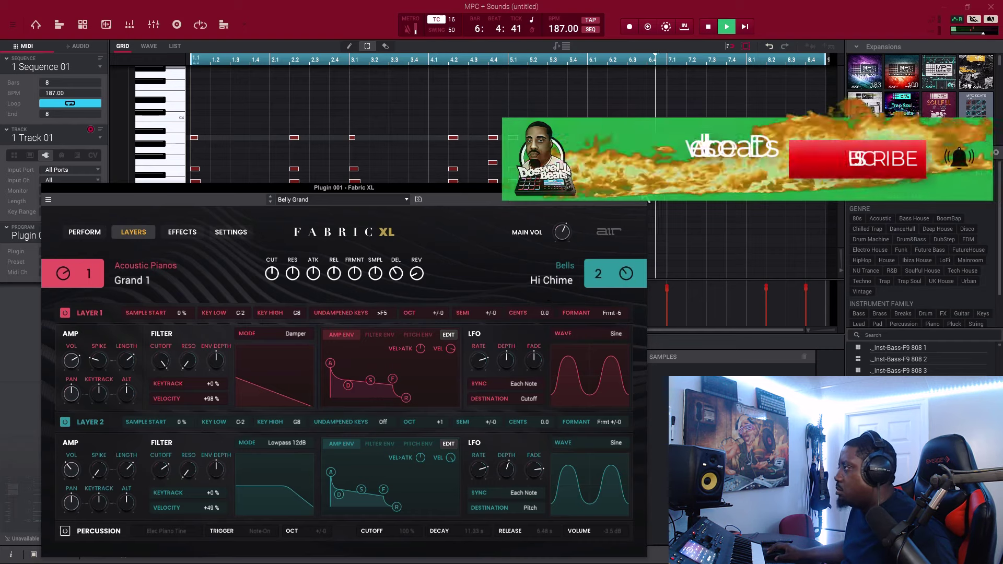
click(641, 188)
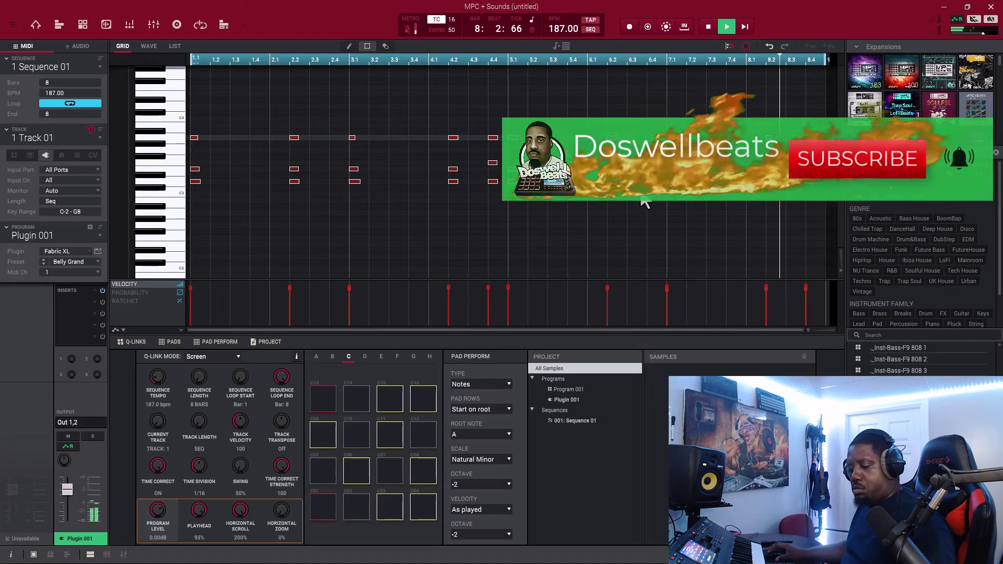
click(624, 203)
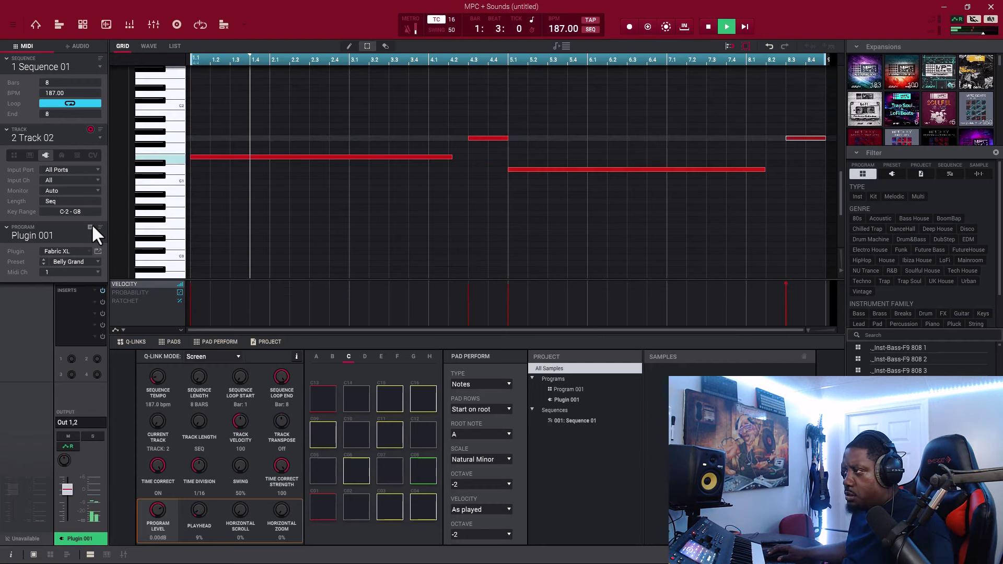
- Create a new plugin program for Track 02 and lower its level to about -5.9 dB
click(90, 226)
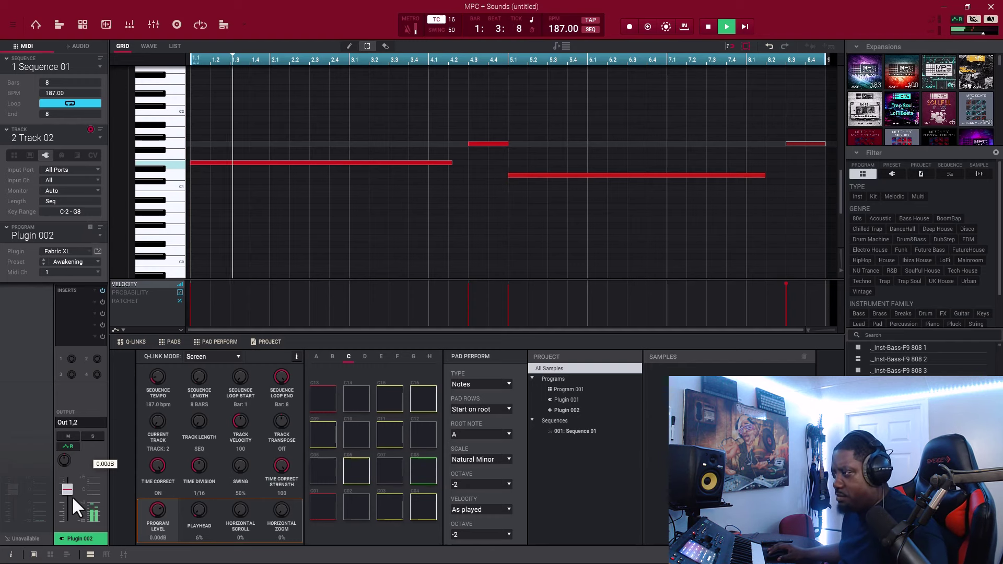
drag(71, 497, 67, 505)
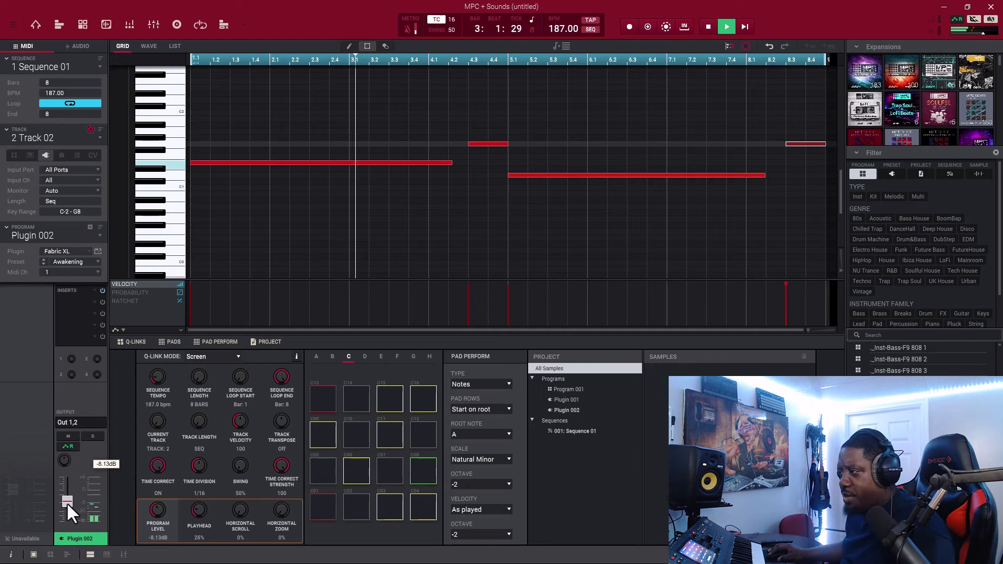
drag(74, 499, 77, 497)
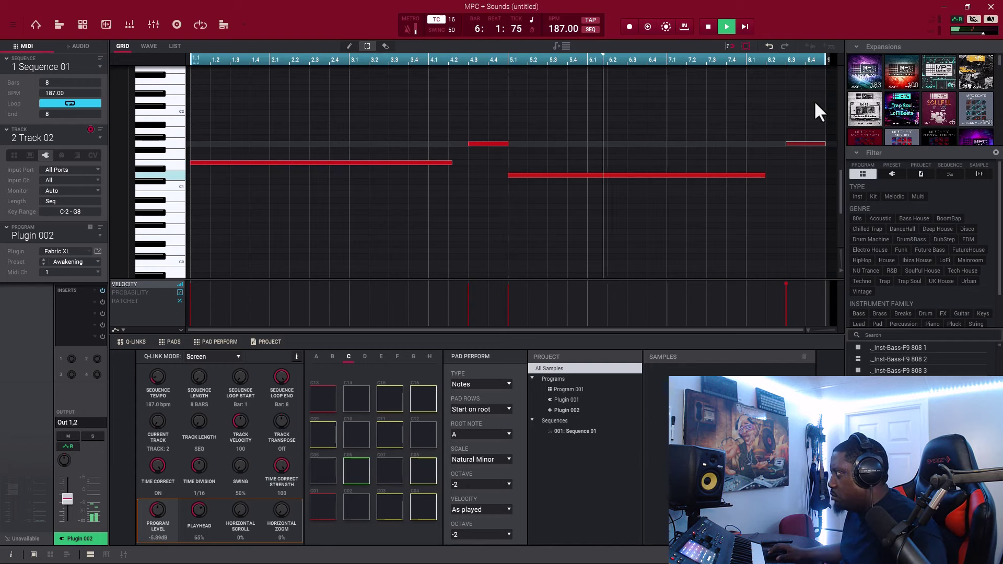
- Transpose all notes on Track 02 up one octave
drag(814, 103, 239, 230)
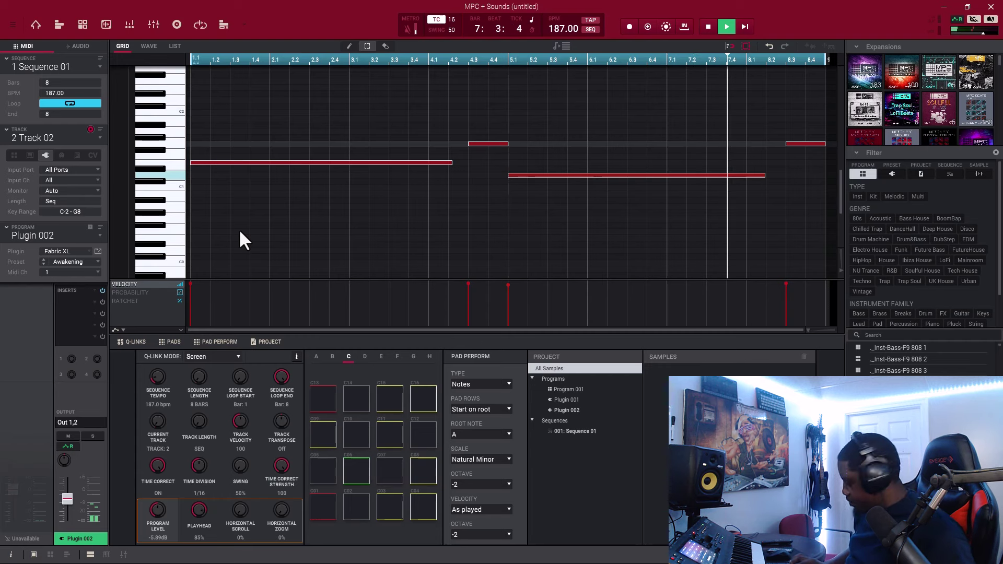
key(shift+Up)
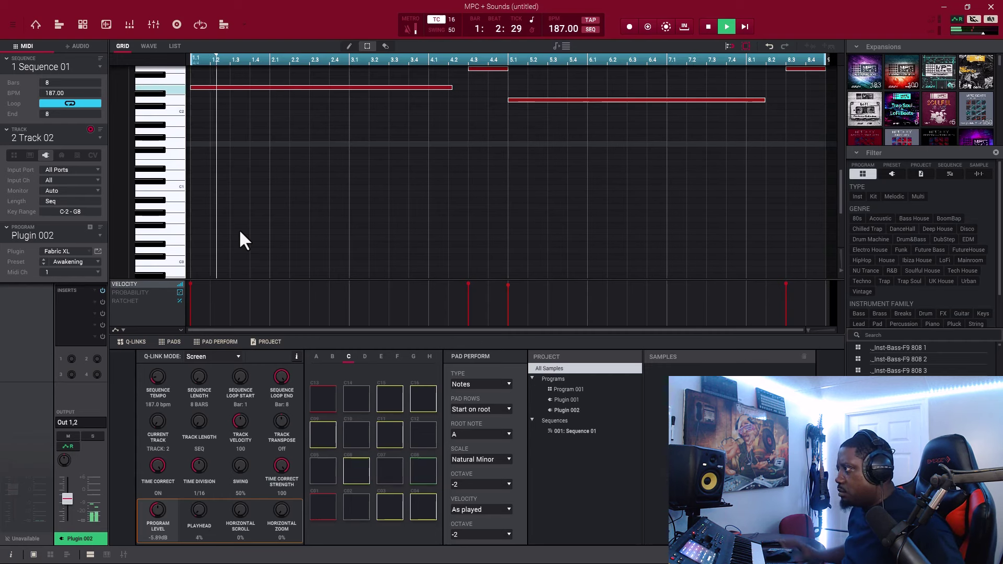
scroll(334, 215, up, 5)
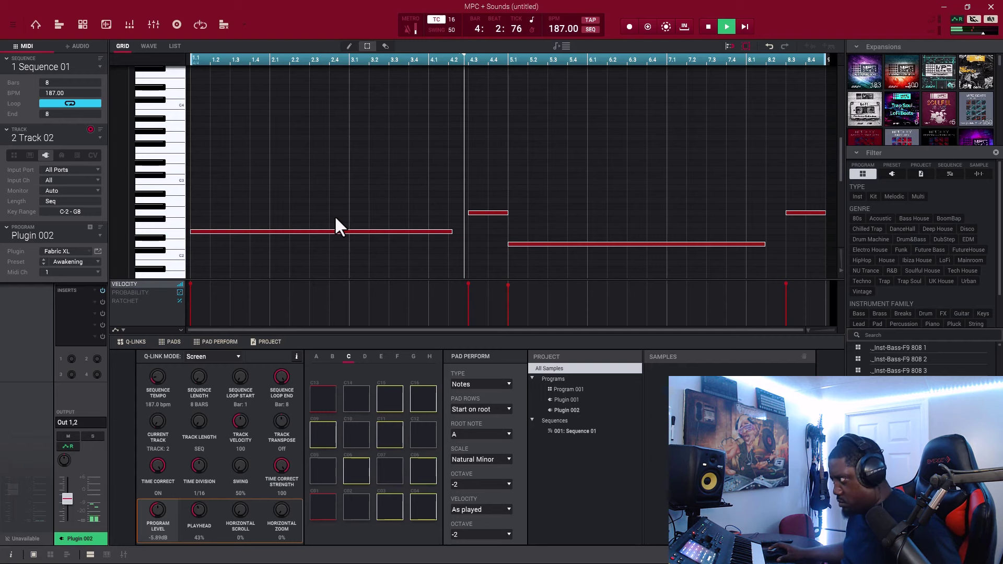
- Lower the Awakening program's level to about -9.2 dB and switch to unused track 3
drag(67, 497, 66, 504)
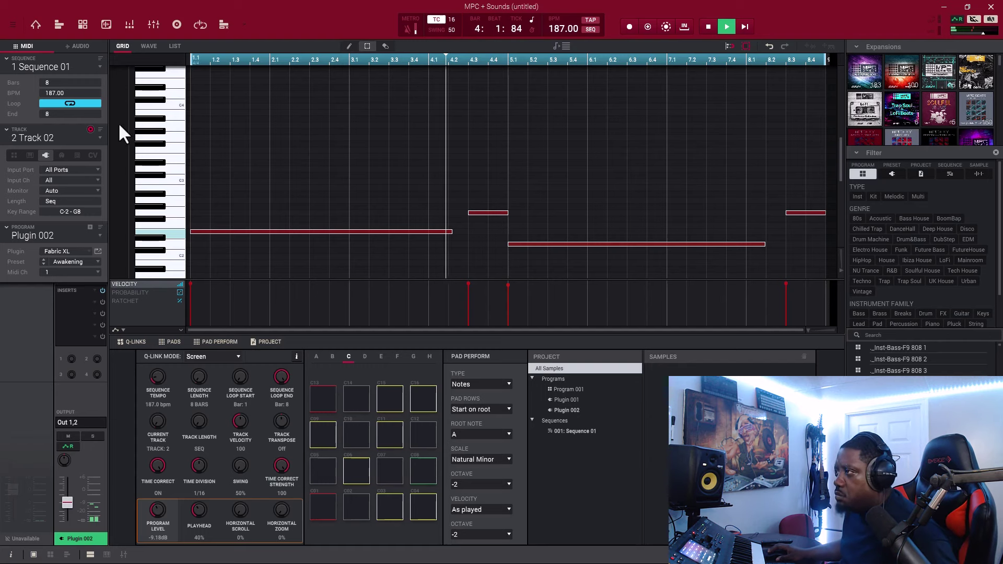
click(100, 138)
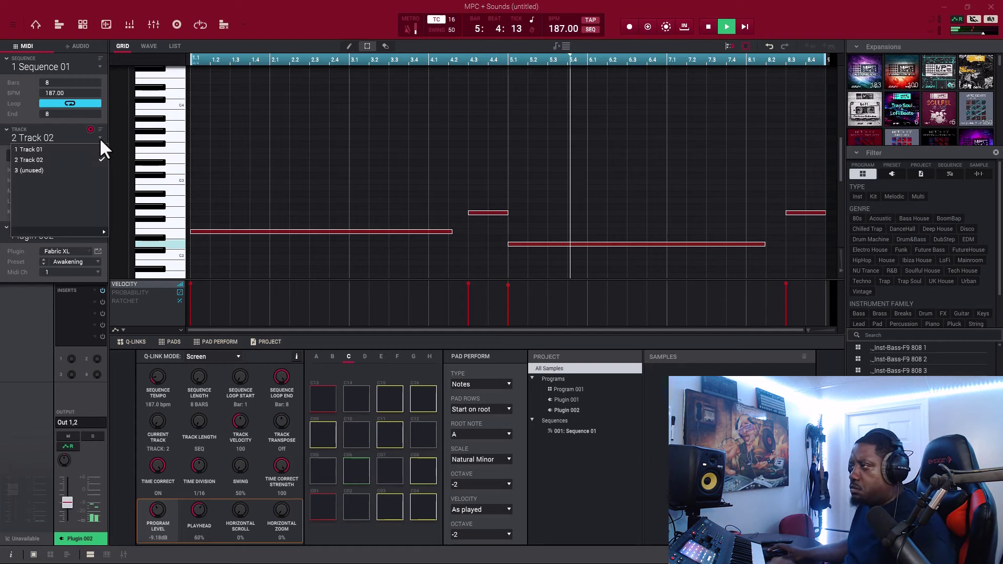
click(60, 169)
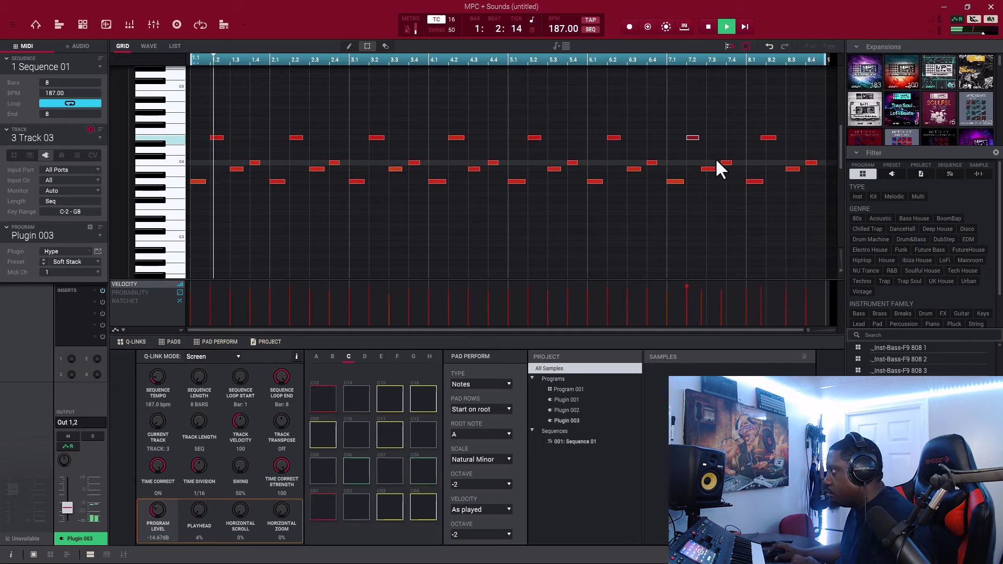
- Nudge the notes just before 7.3, 7.4 and 8.2 one sixteenth later so they start on those beats
click(706, 170)
key(Right)
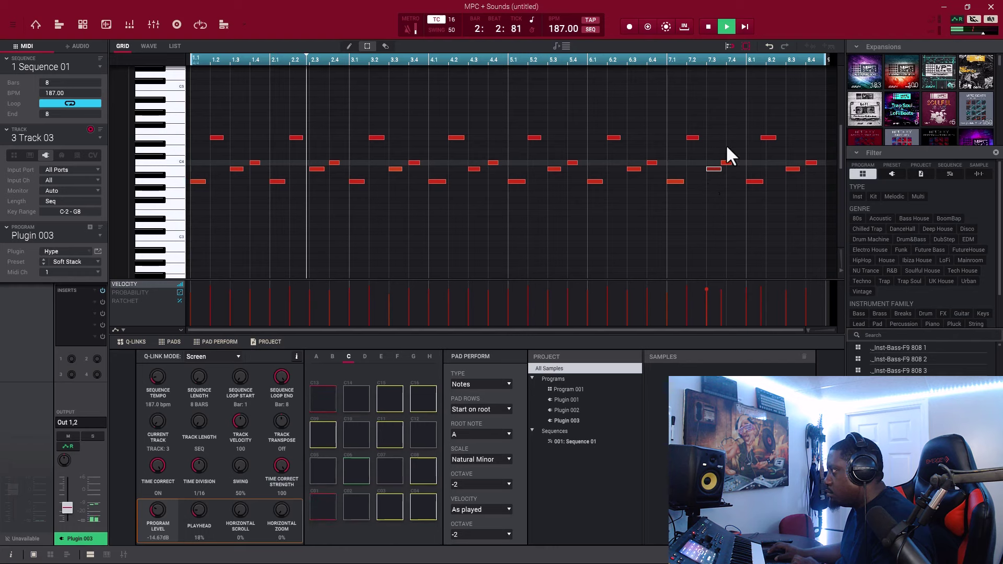
click(725, 163)
key(Right)
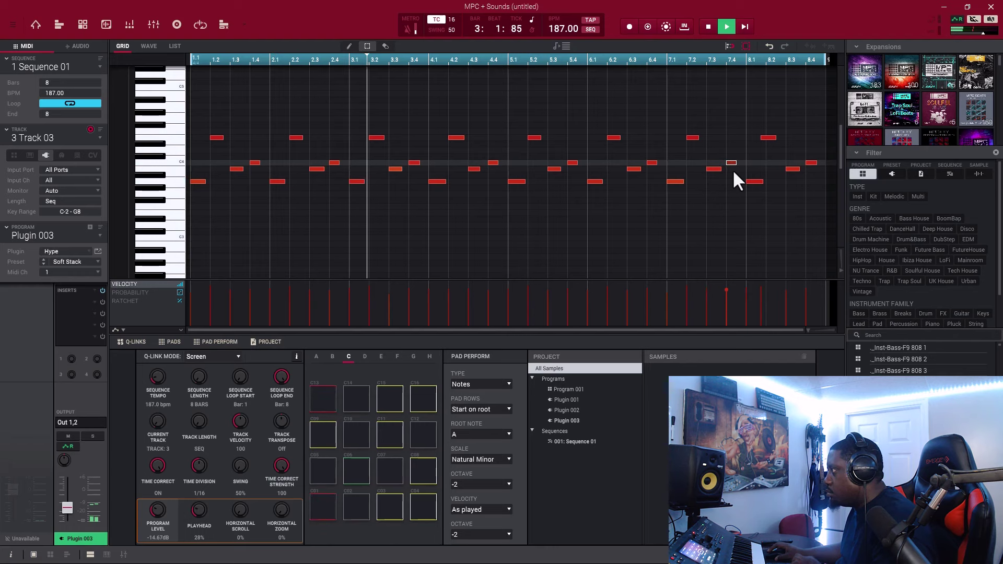
click(767, 137)
key(Right)
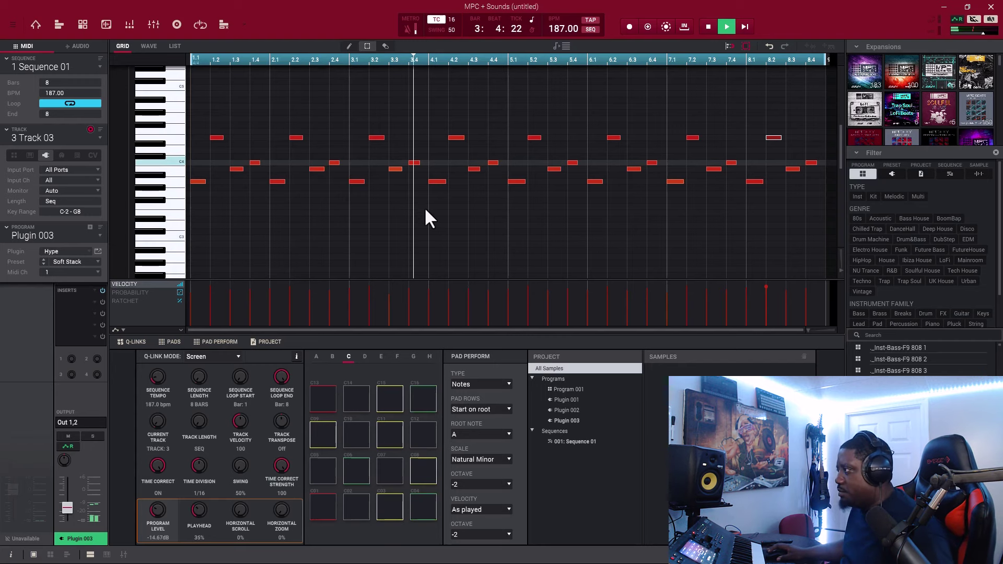
- Copy the note at 4.4, place the copy an eighth note after it, and raise the copy two semitones
click(494, 163)
drag(490, 163, 505, 164)
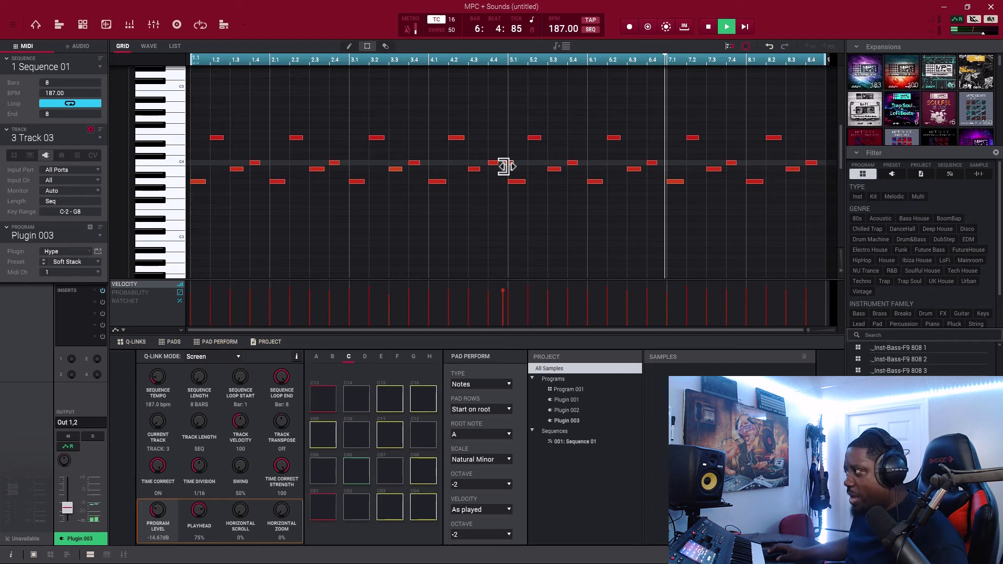
key(Left)
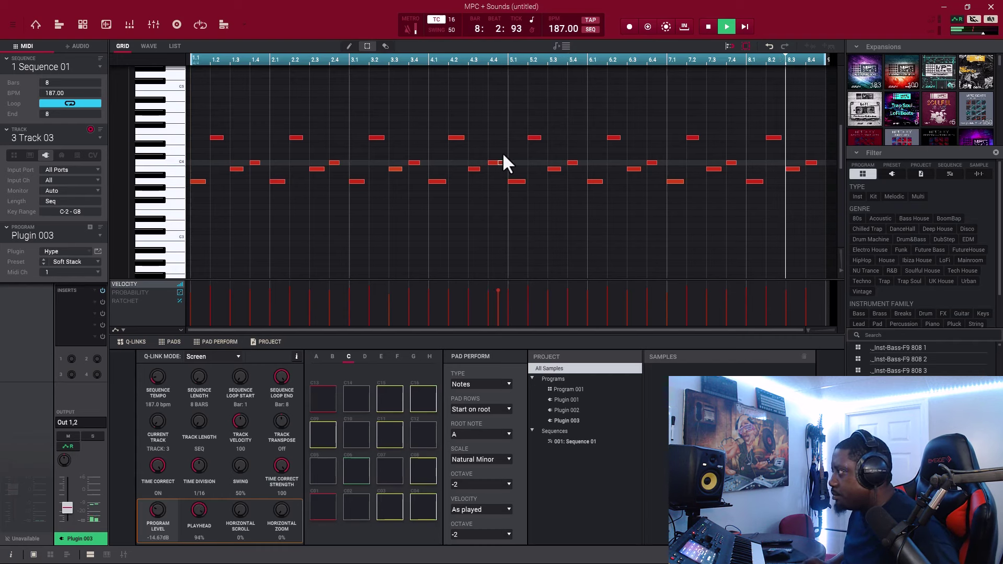
key(Up)
key(Up)
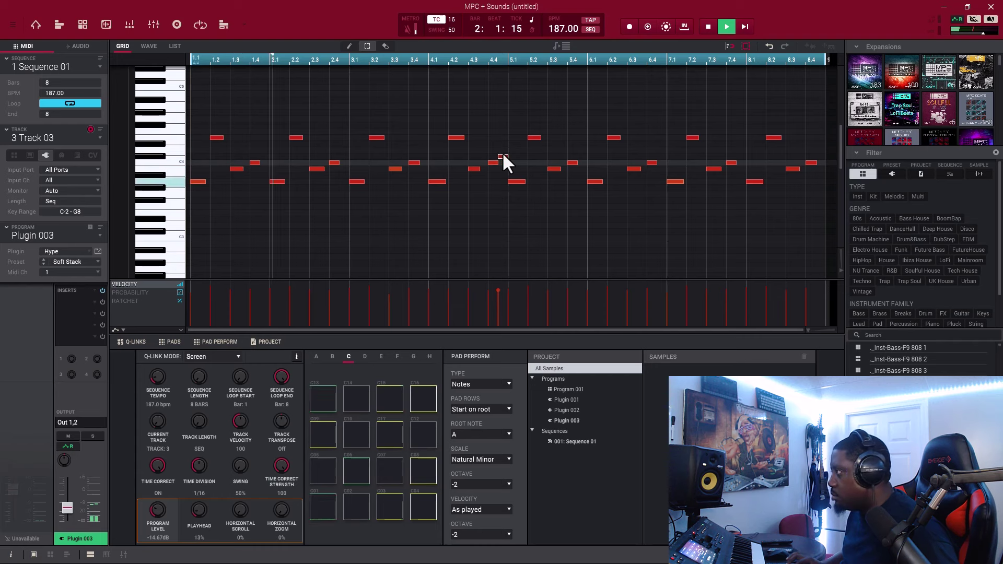
- Duplicate the raised note at the end of bar 4 and move the copy to midway between 8.3 and 8.4
key(ctrl+d)
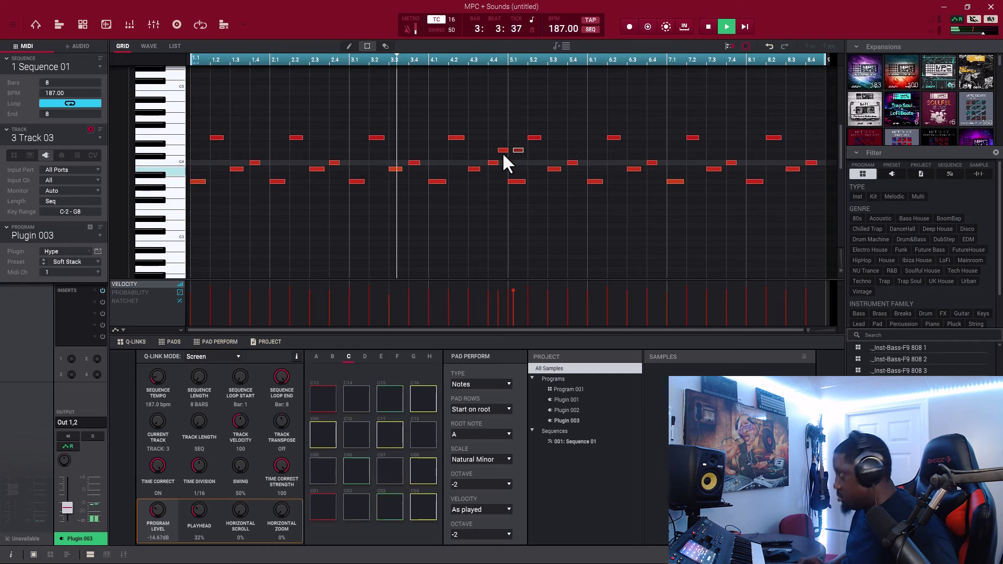
key(Right)
key(Right)
key(Right)
key(Right)
key(Right)
key(Right)
key(Right)
key(Right)
key(Right)
key(Right)
key(Right)
key(Right)
key(Right)
key(Right)
key(Right)
key(Right)
key(Right)
key(Right)
key(Right)
key(Right)
key(Right)
key(Right)
key(Right)
key(Right)
key(Right)
key(Right)
key(Right)
key(Right)
key(Right)
key(Right)
key(Right)
key(Right)
key(Right)
key(Right)
key(Right)
key(Right)
key(Right)
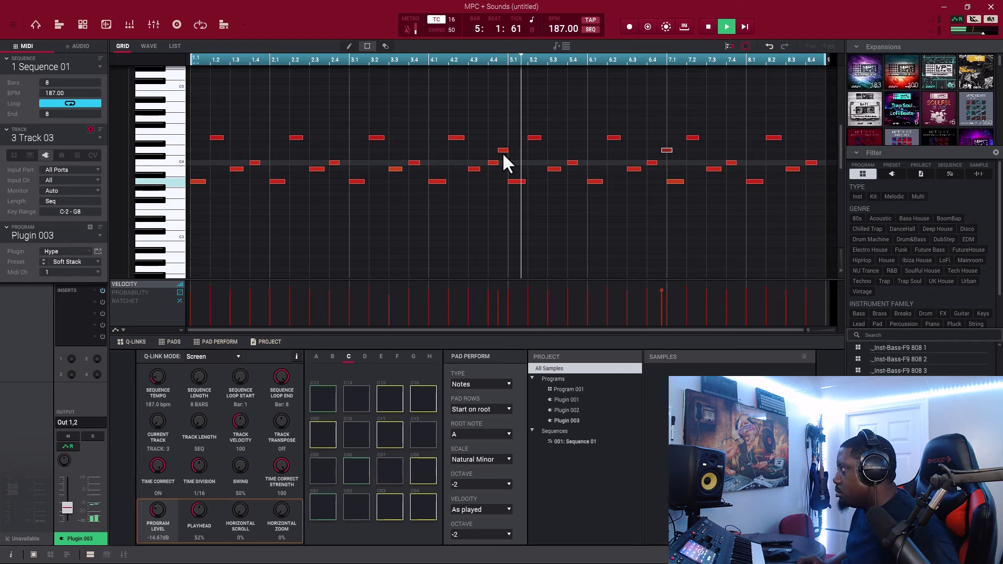
key(Right)
key(Right)
key(Right)
key(Right)
key(Right)
key(Right)
key(Right)
key(Right)
key(Right)
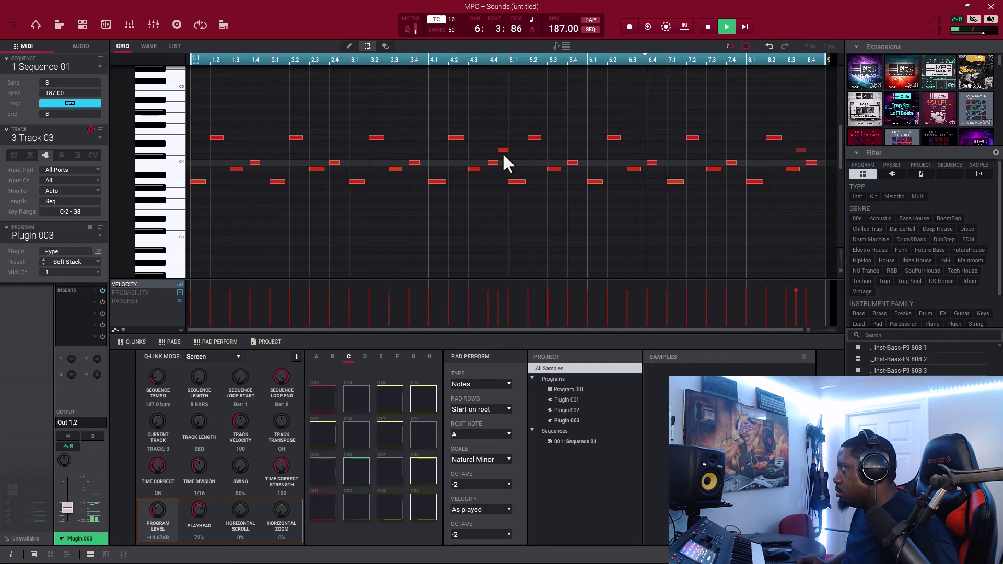
- Switch to unused track 4 and create a new plugin program for it
click(99, 138)
click(73, 180)
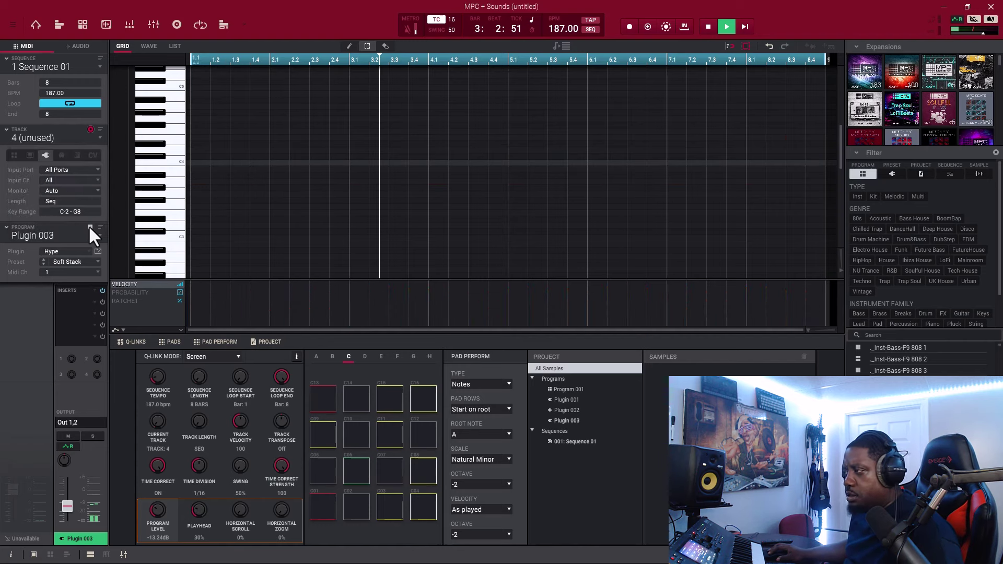
click(90, 228)
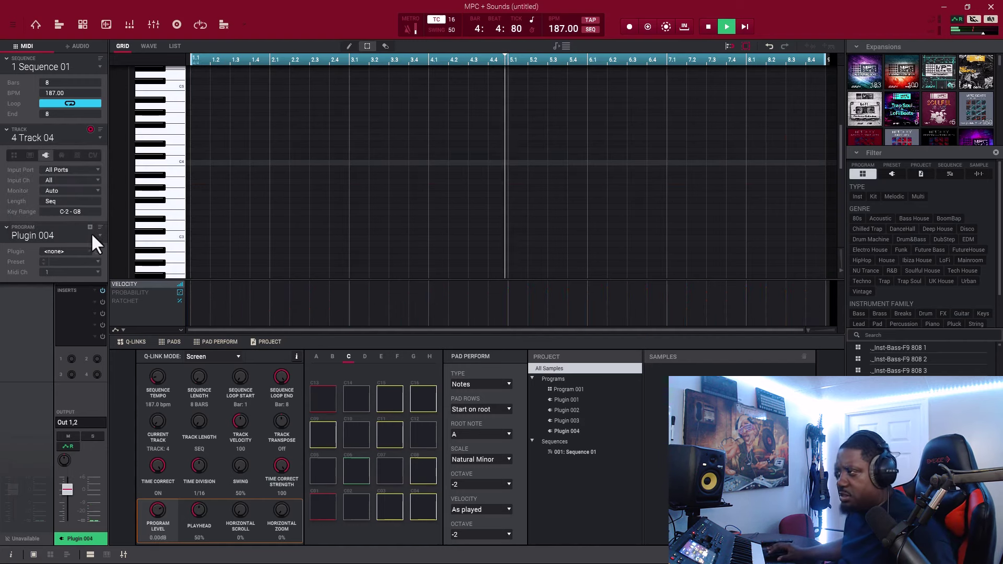
- Load the Xpand!2 plugin into the new program on track 4
click(87, 251)
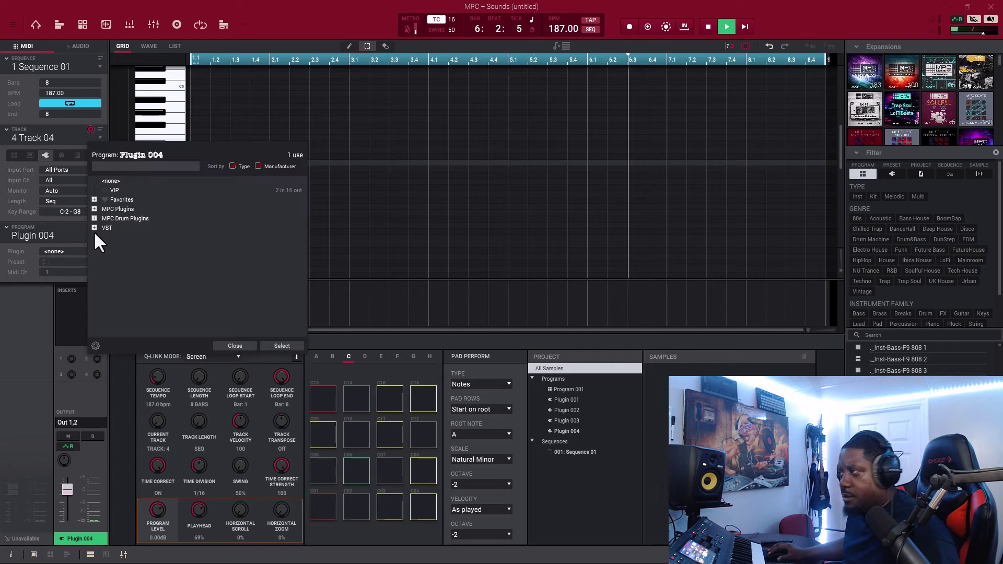
click(94, 228)
scroll(109, 251, down, 5)
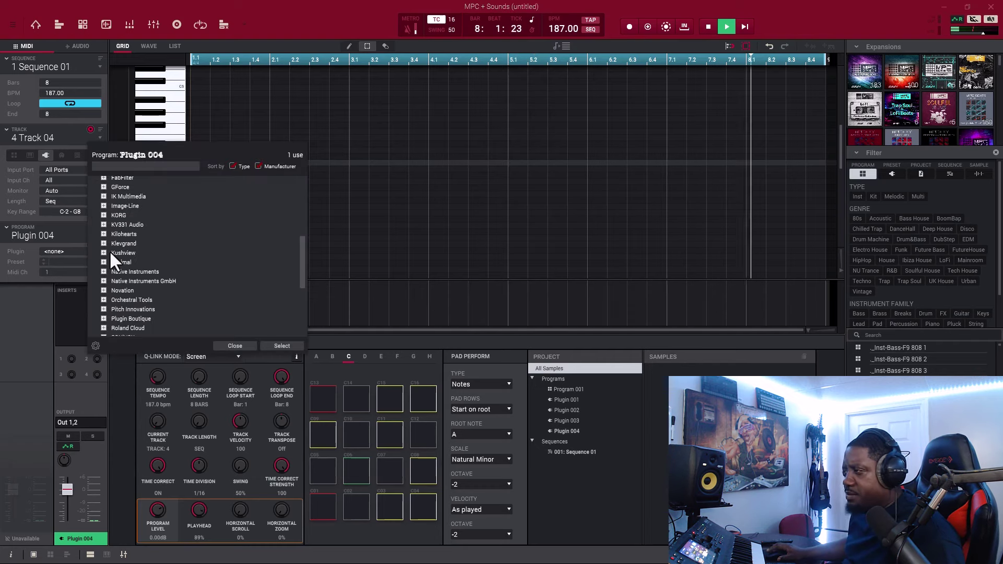
scroll(111, 251, down, 4)
scroll(113, 249, up, 3)
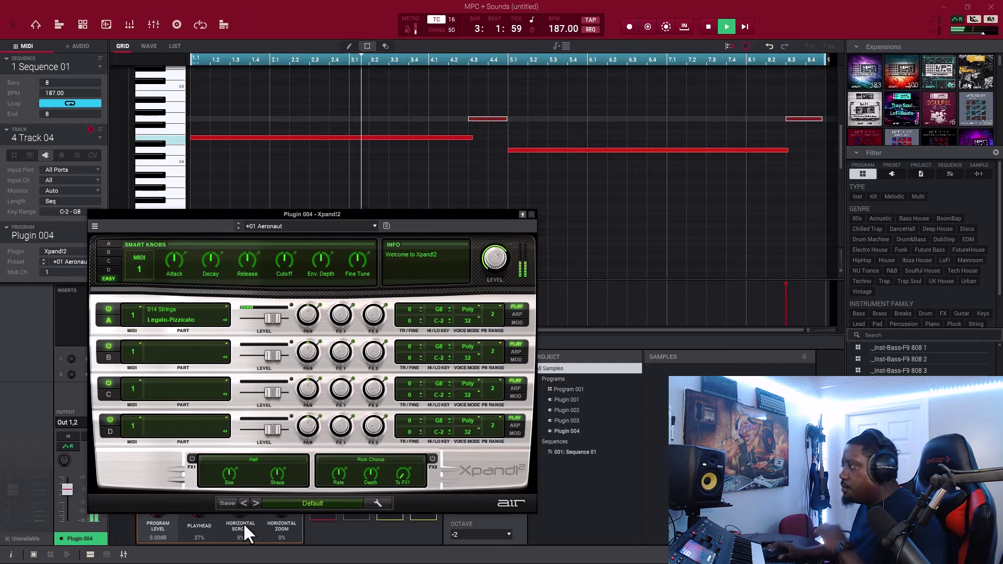
- Assign the Legato-Tremolo MW+ sound from 014 Strings to part B of Xpand!2
click(168, 342)
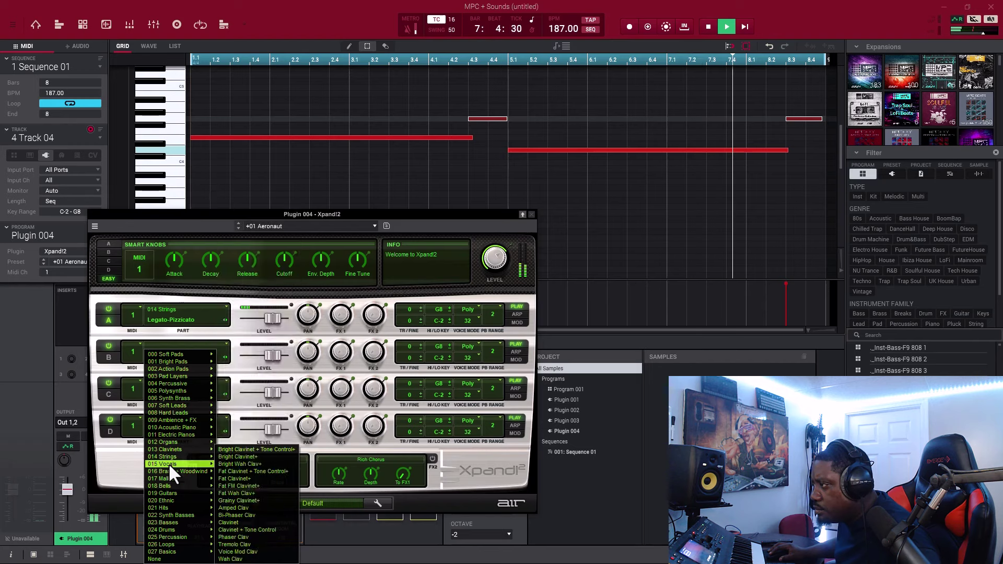
mouse_move(193, 455)
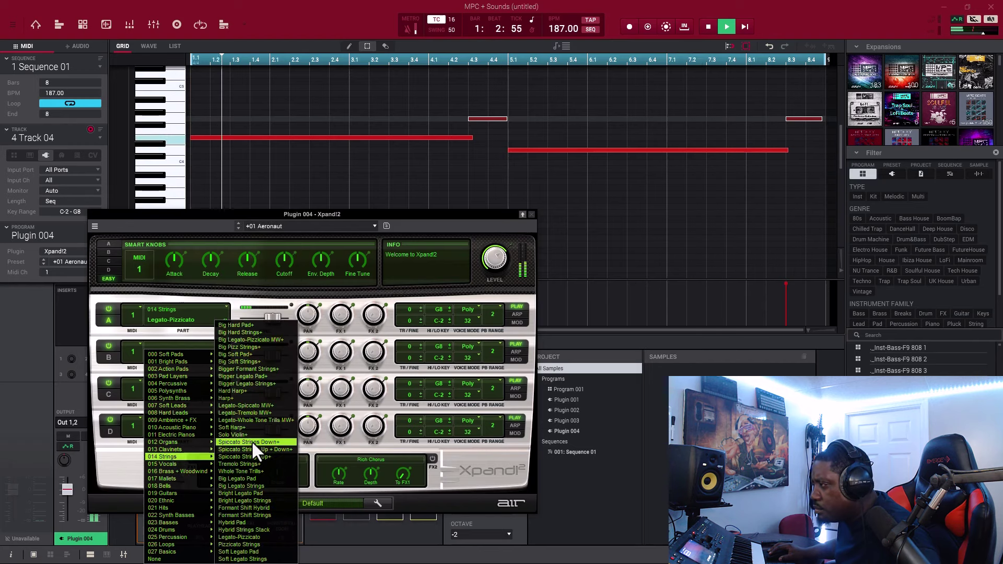
click(260, 412)
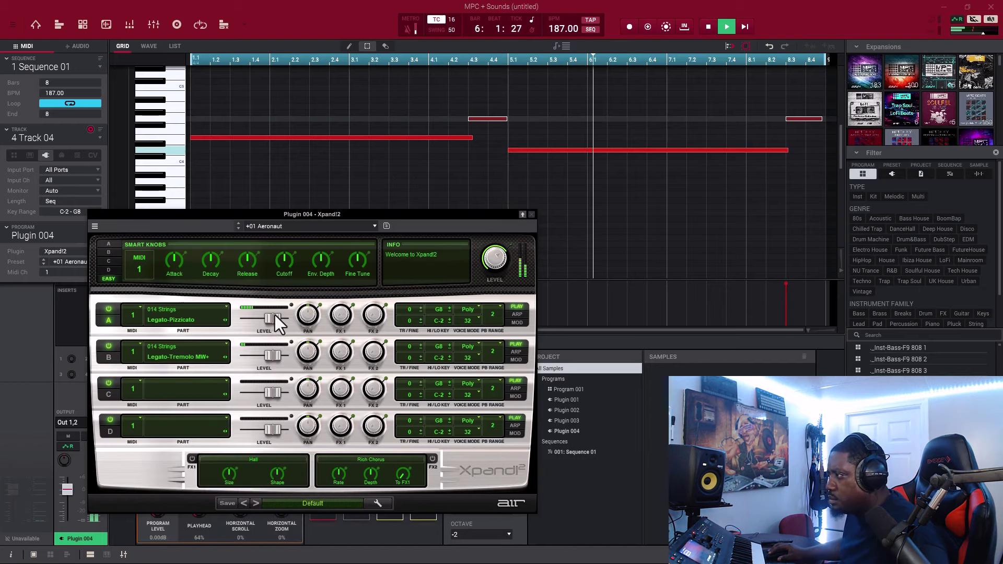
- Lower the level of Xpand!2 part A to about -11.2 dB and leave the plugin for the channel mixer
drag(263, 318, 262, 318)
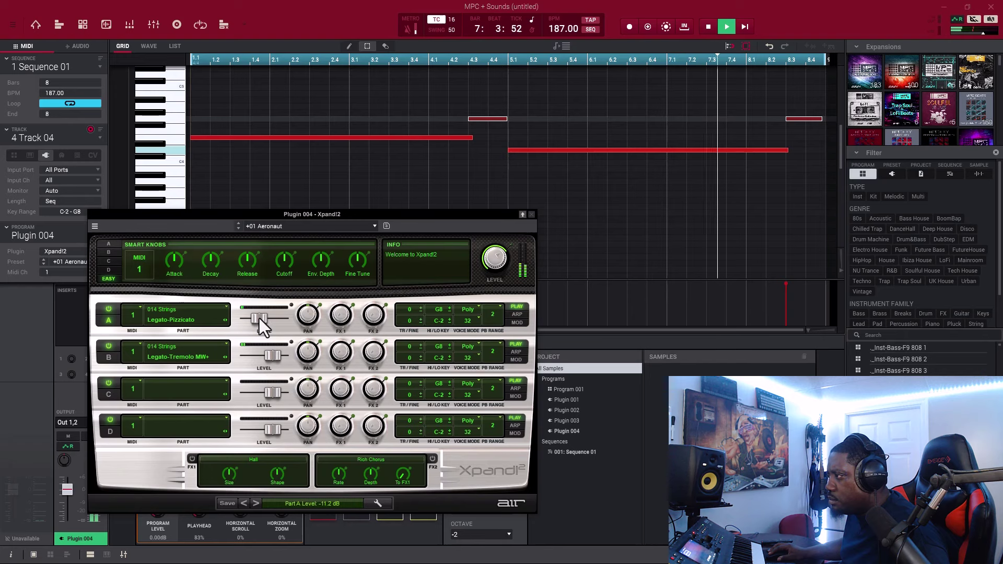
click(531, 214)
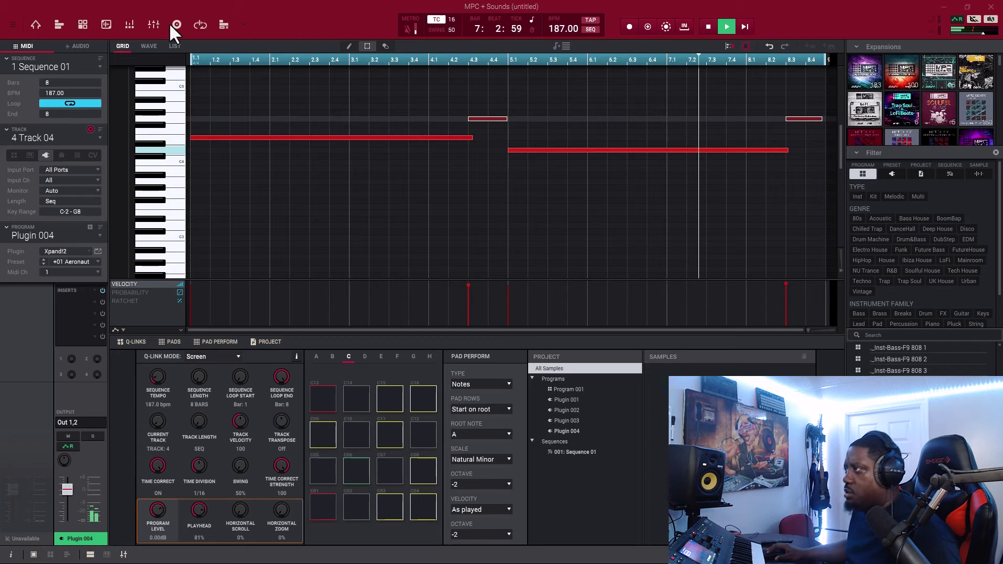
click(154, 24)
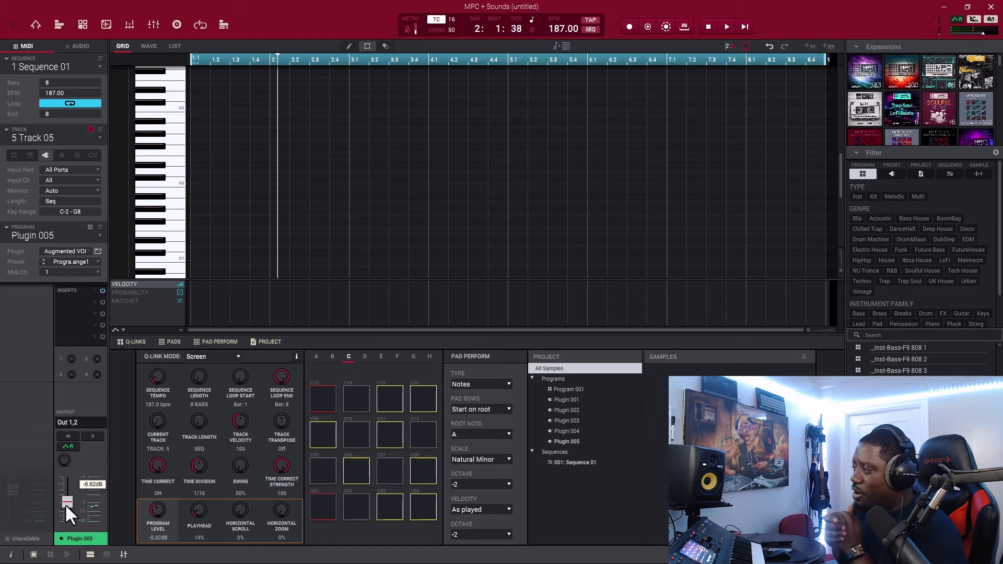
- Play the sequence and lengthen track 5's last note, near 8.3, to the end of bar 8
key(space)
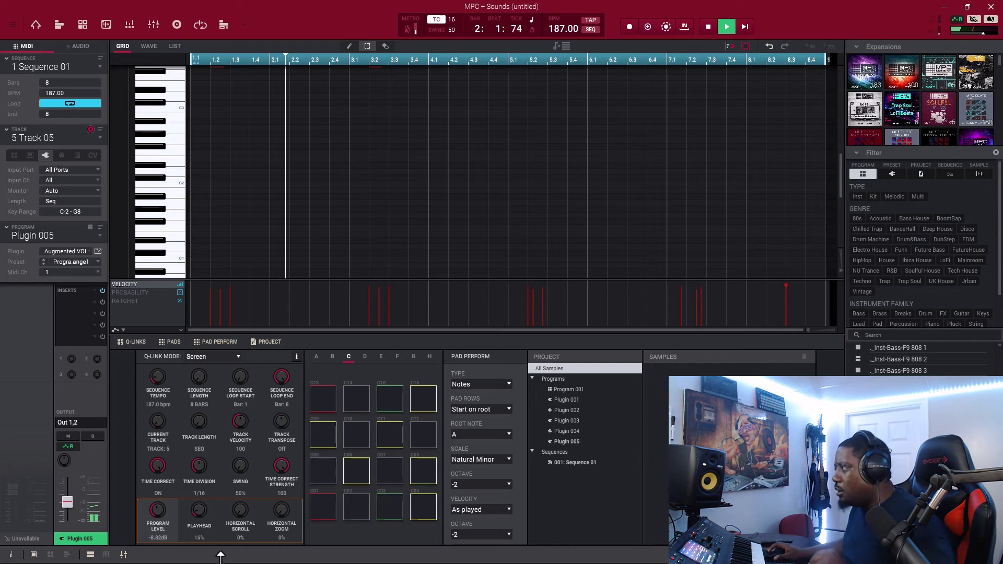
scroll(447, 165, up, 3)
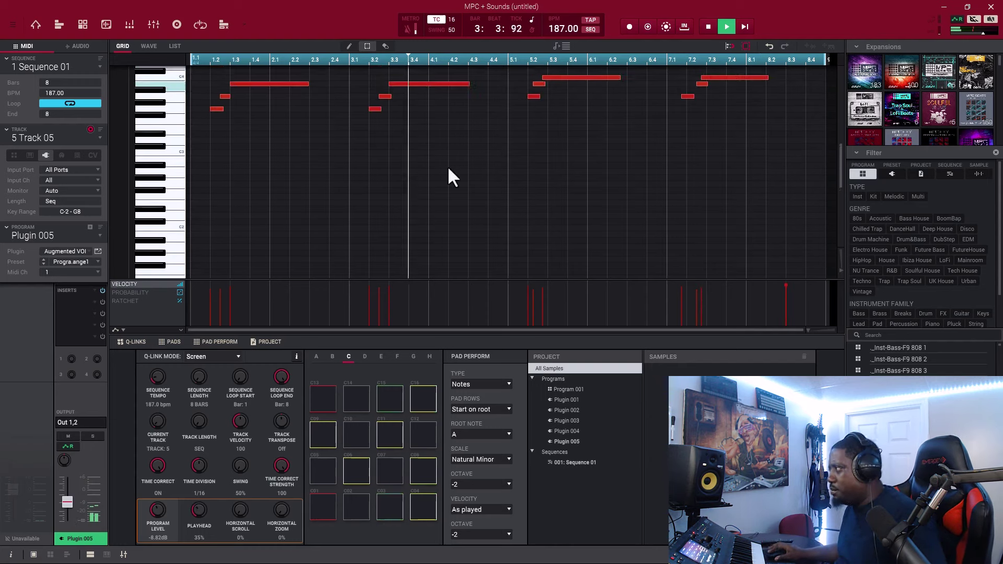
scroll(447, 165, up, 1)
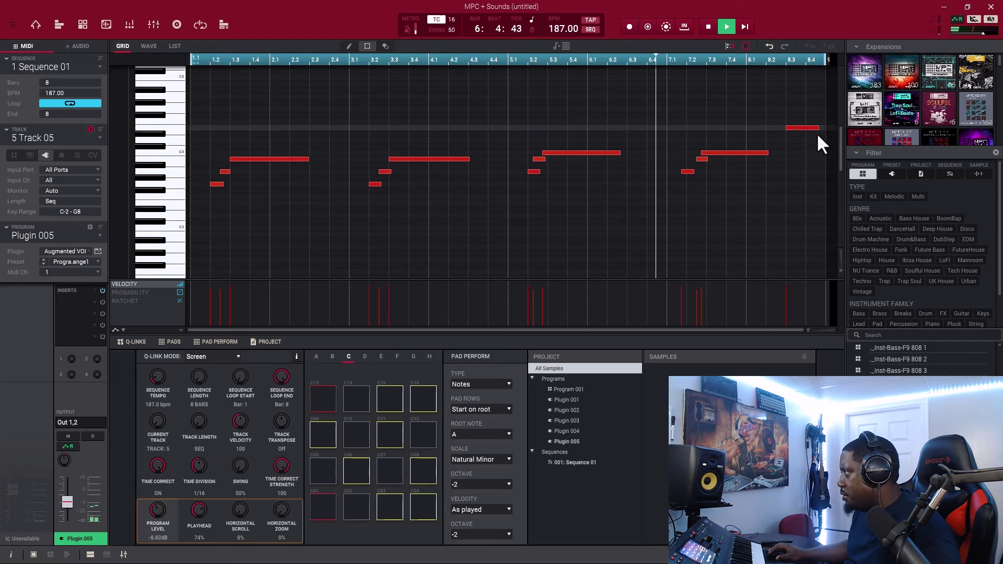
drag(818, 128, 833, 133)
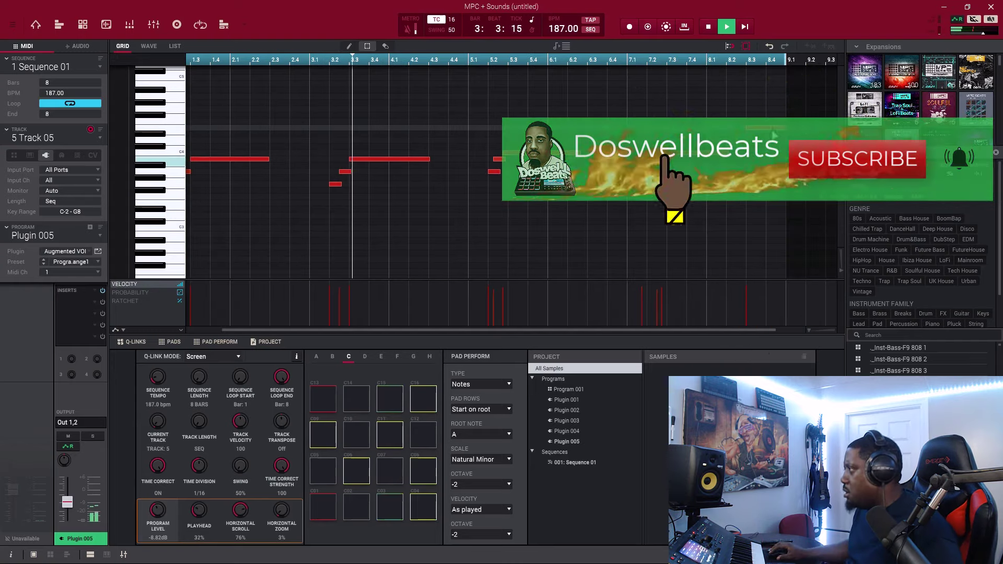
drag(769, 128, 792, 134)
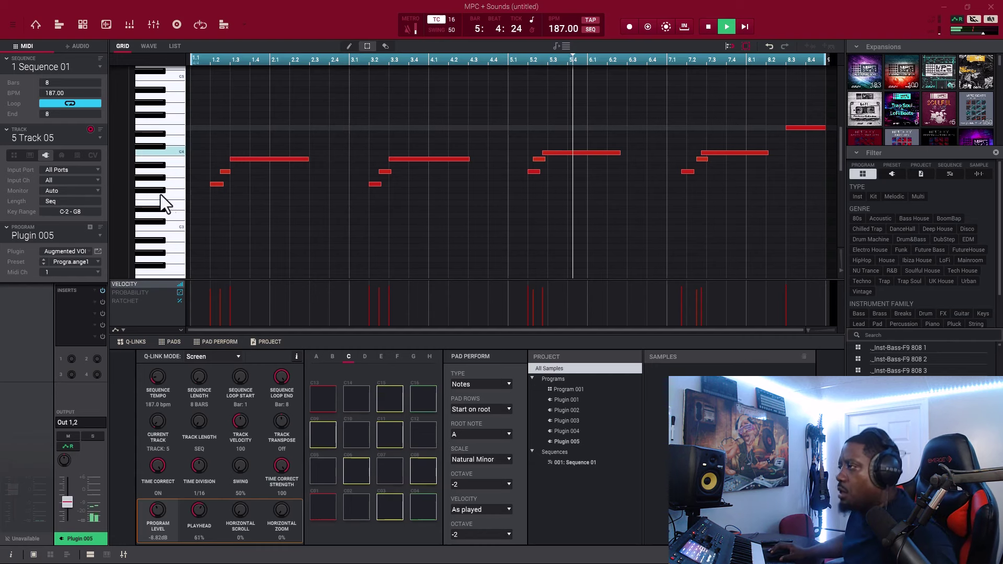
- Switch to unused track 6 for a new bass plugin layer
click(102, 138)
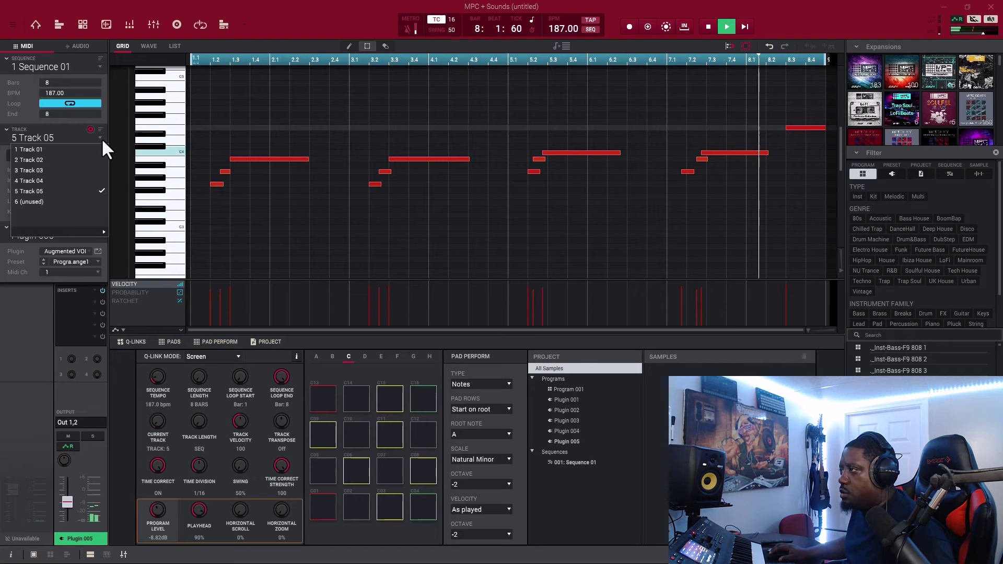
click(80, 201)
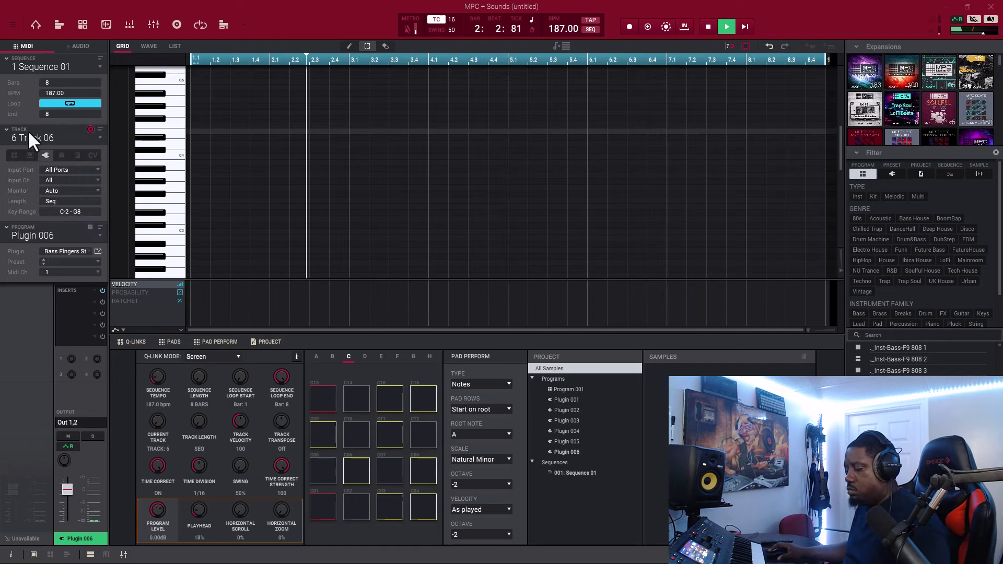